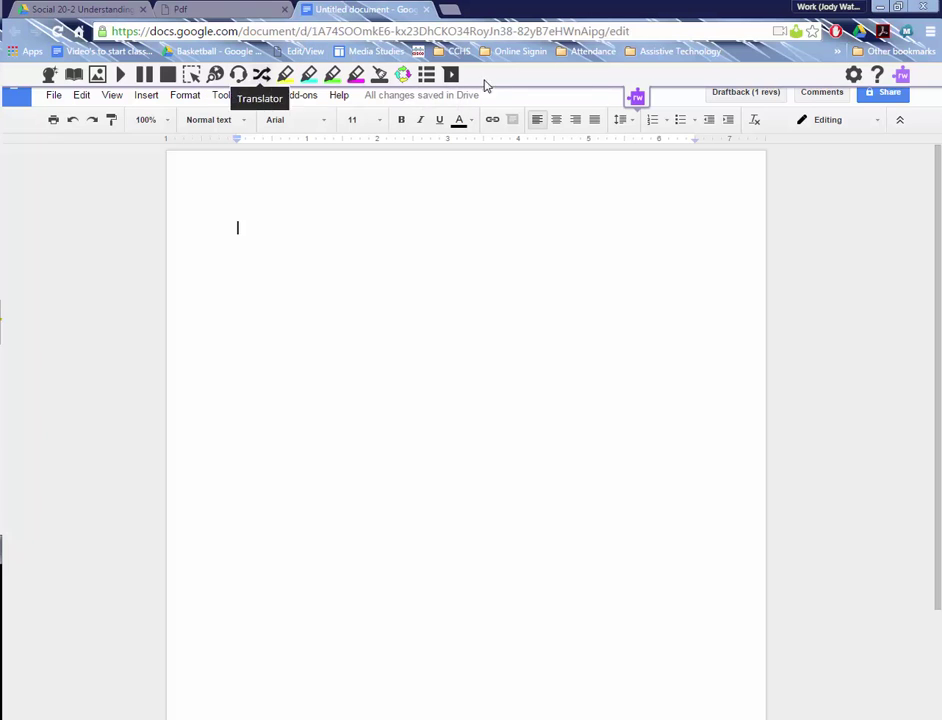
- Dictate a paragraph on speech input accuracy and jotting ideas down with Read&Write Speech Input
left_click(634, 97)
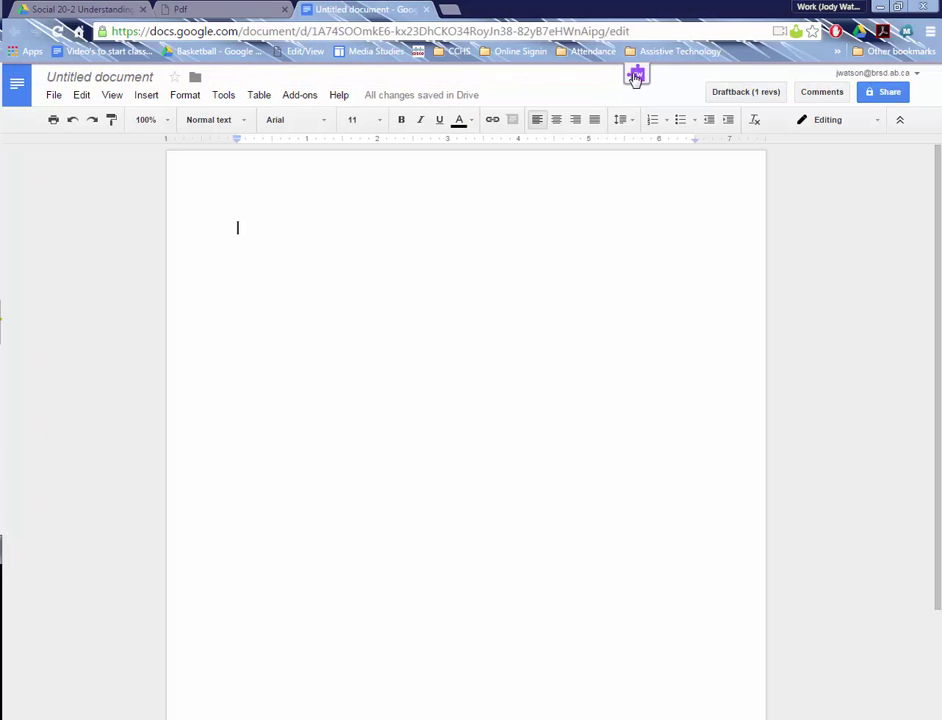
left_click(634, 80)
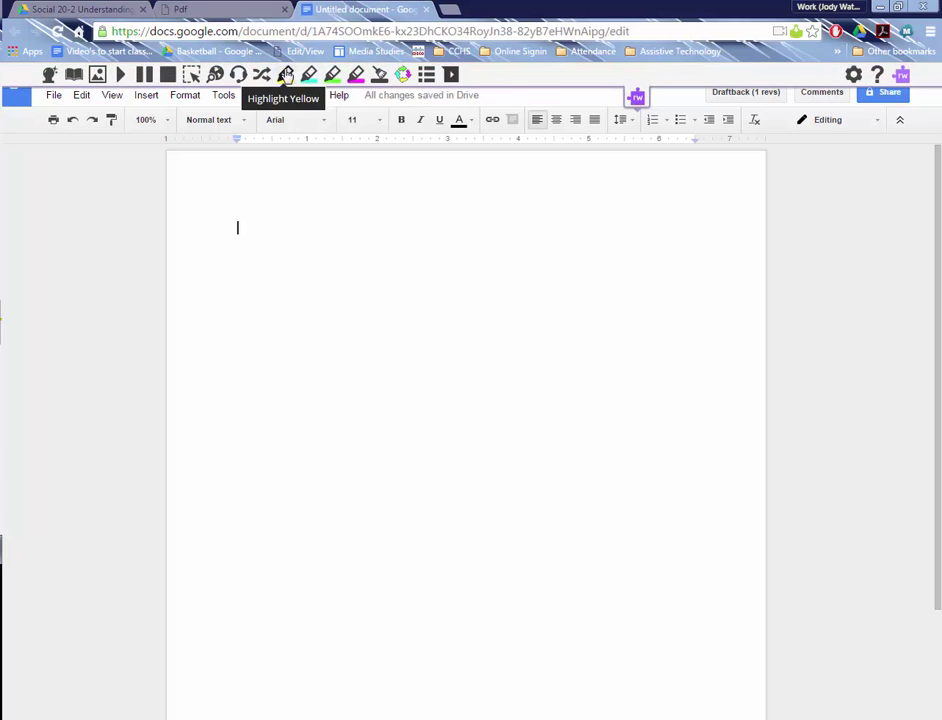
left_click(238, 76)
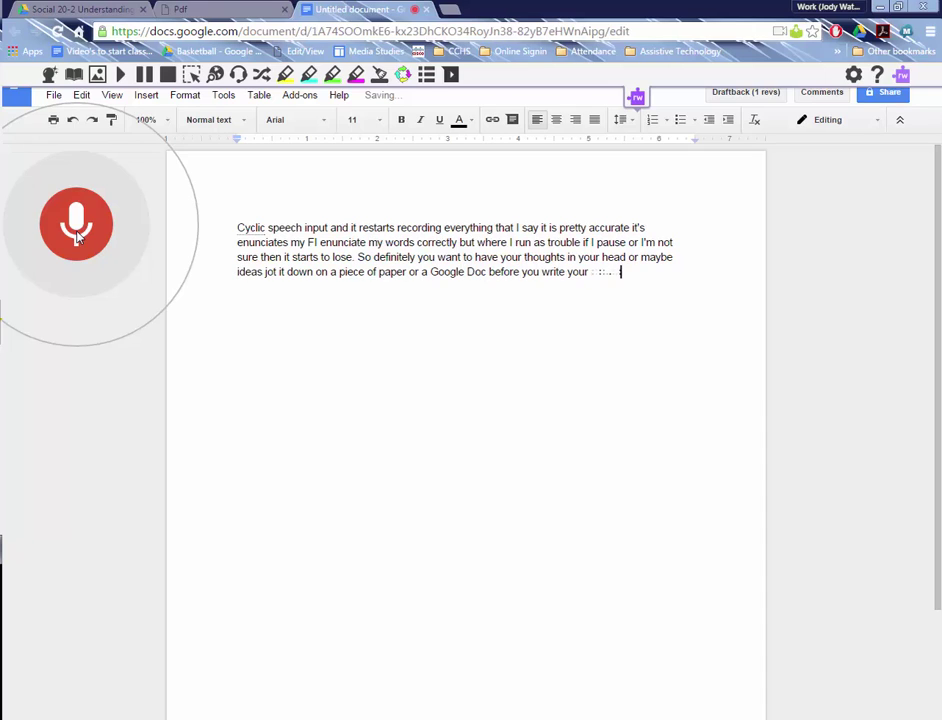
left_click(77, 228)
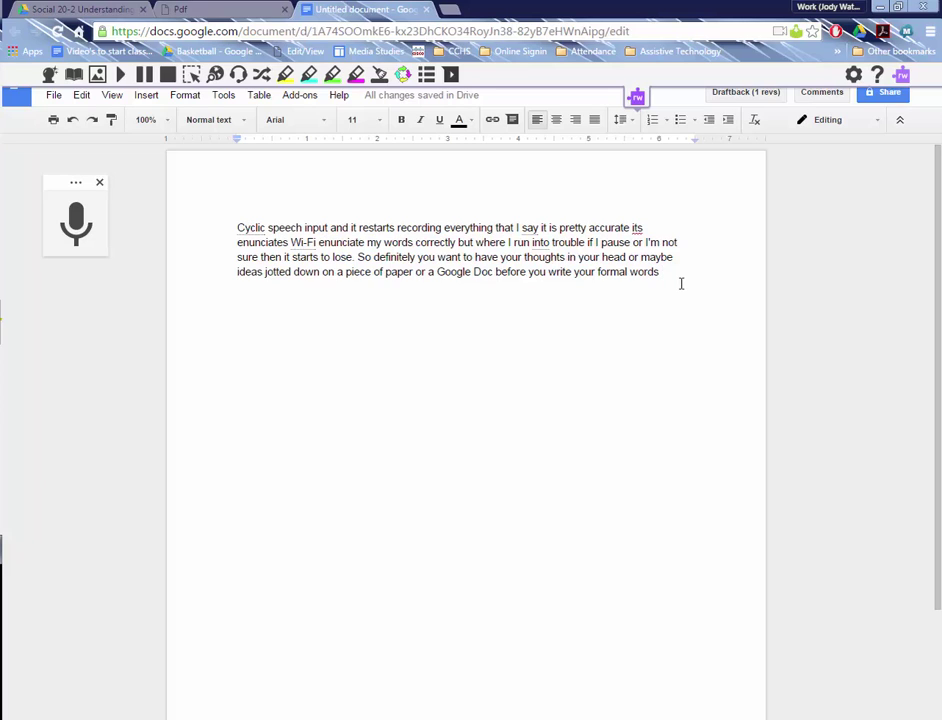
- Add blank lines below the first paragraph and put the cursor on the empty line
left_click_drag(660, 271, 212, 228)
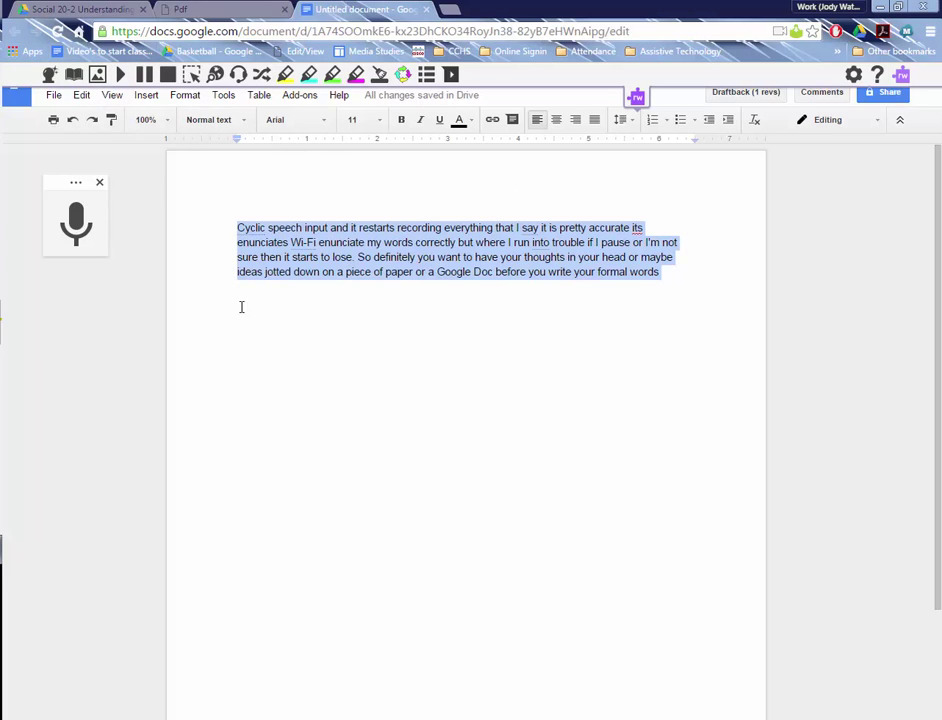
left_click(688, 281)
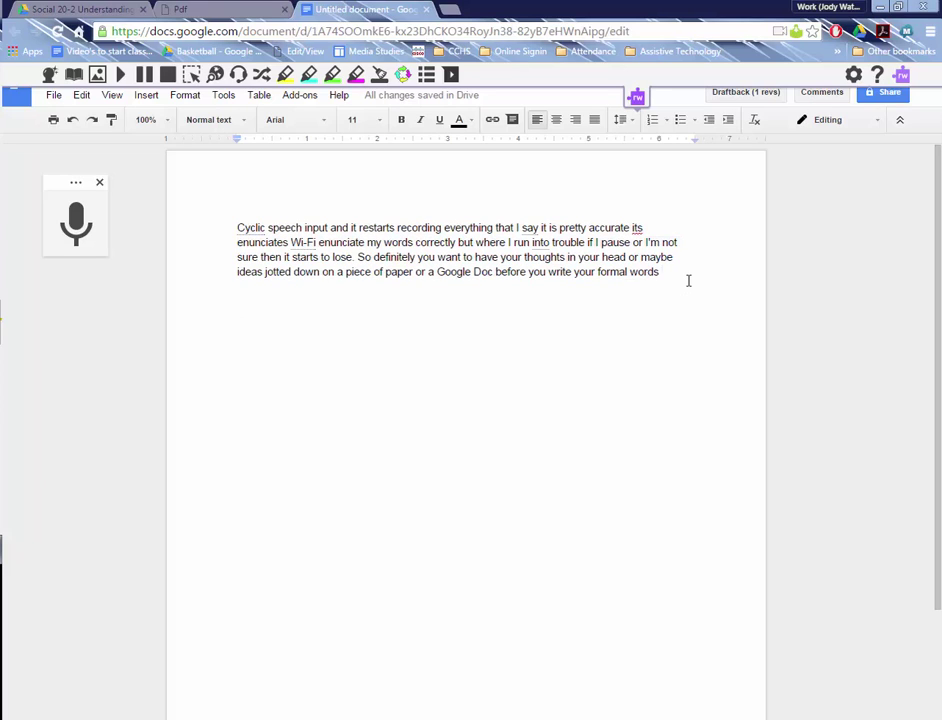
key("Return")
key("Return")
key("Return")
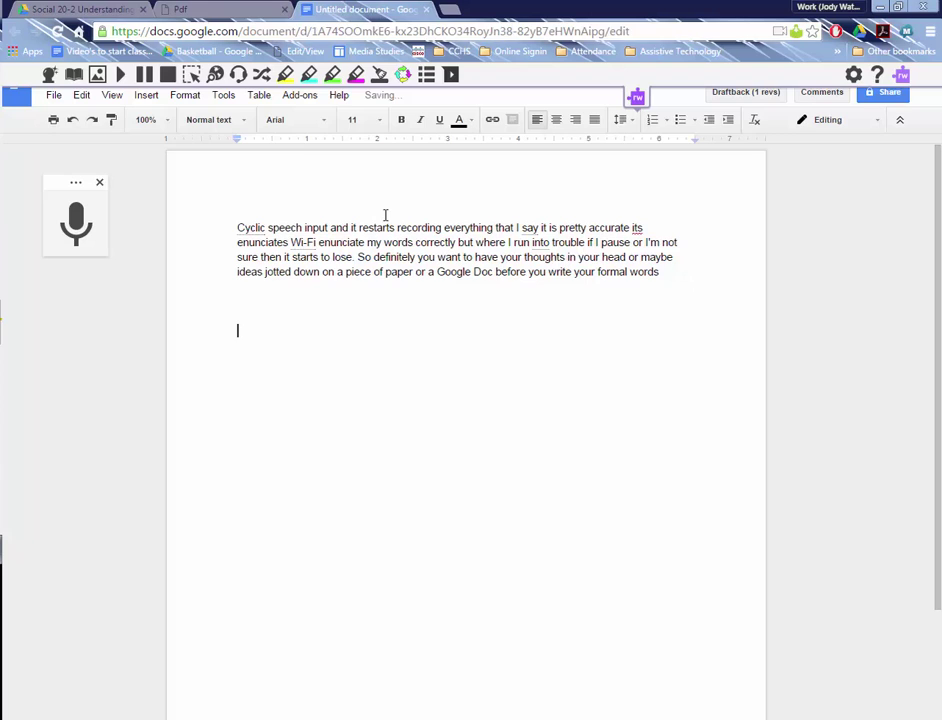
left_click(635, 100)
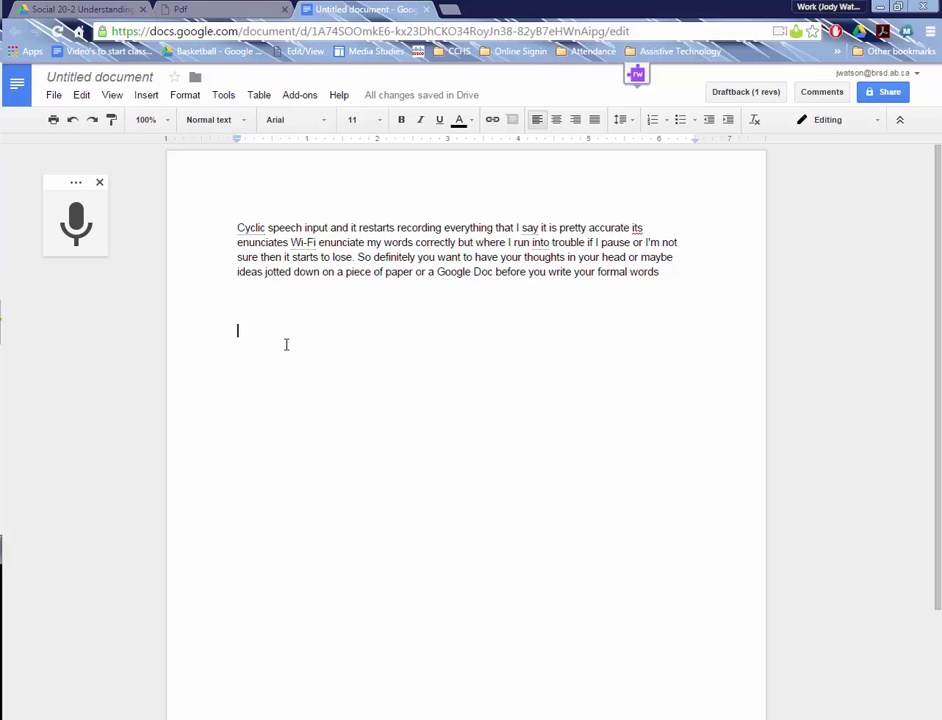
left_click(265, 322)
- Search the Get add-ons store for 'speed' to list speech-to-text add-ons
left_click(306, 98)
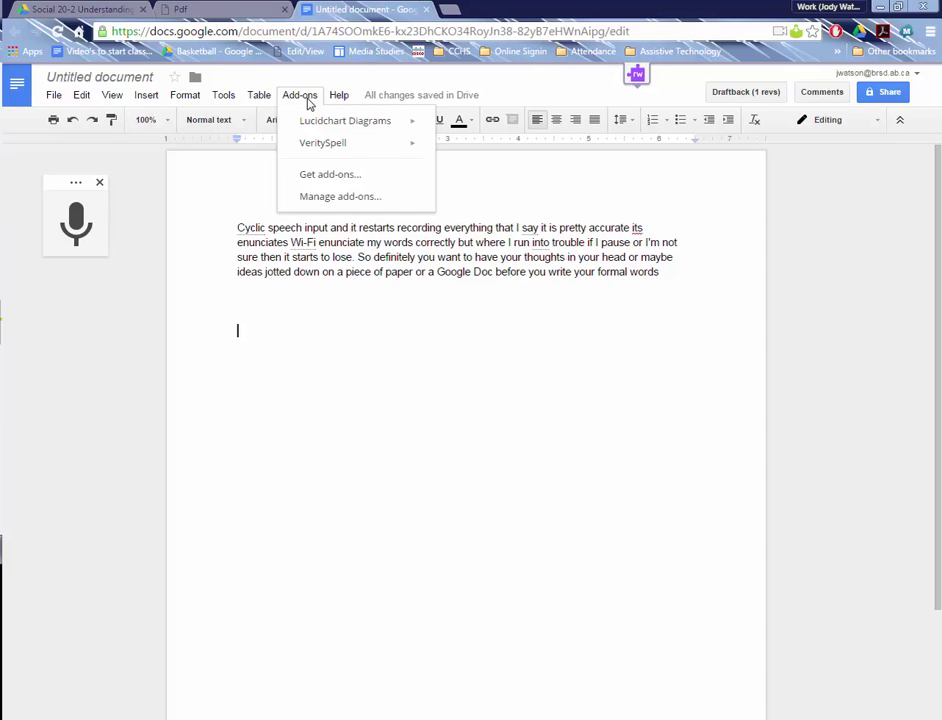
left_click(319, 176)
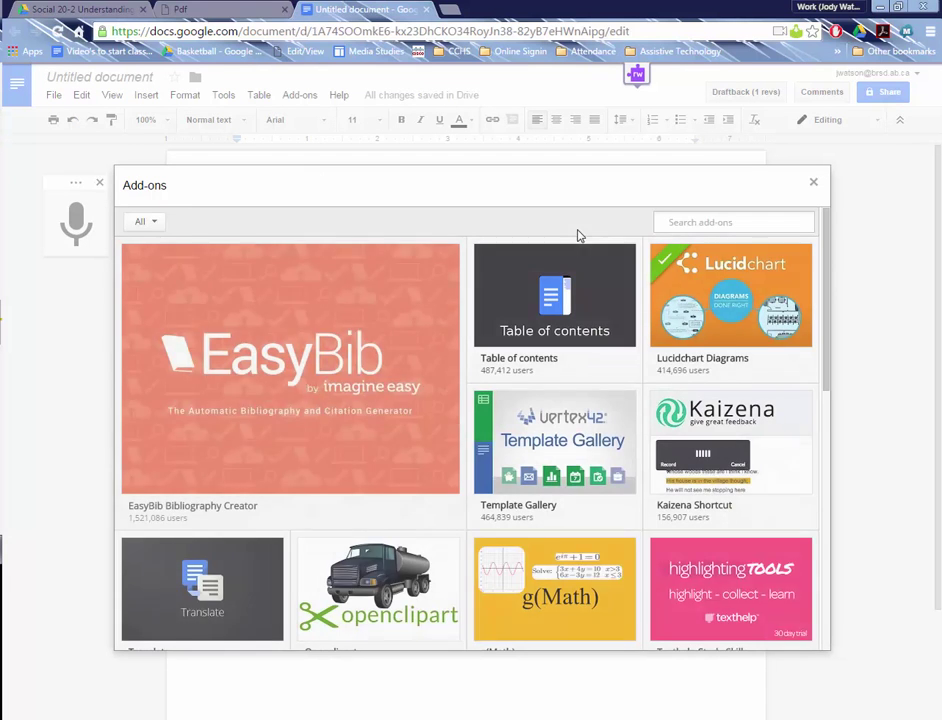
left_click(741, 222)
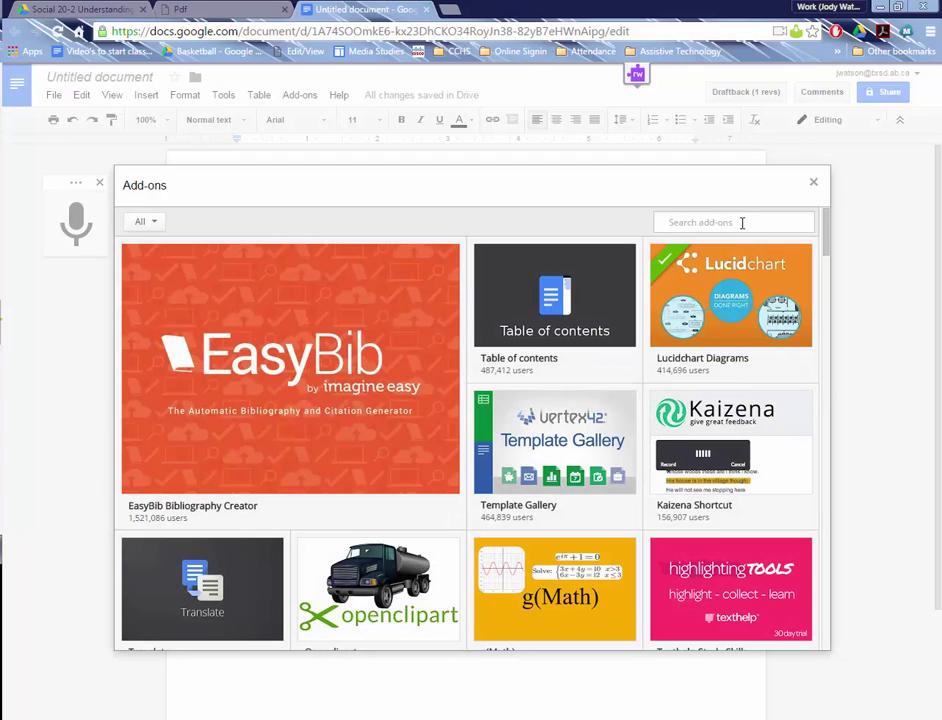
type("sp")
type("eed")
key("Return")
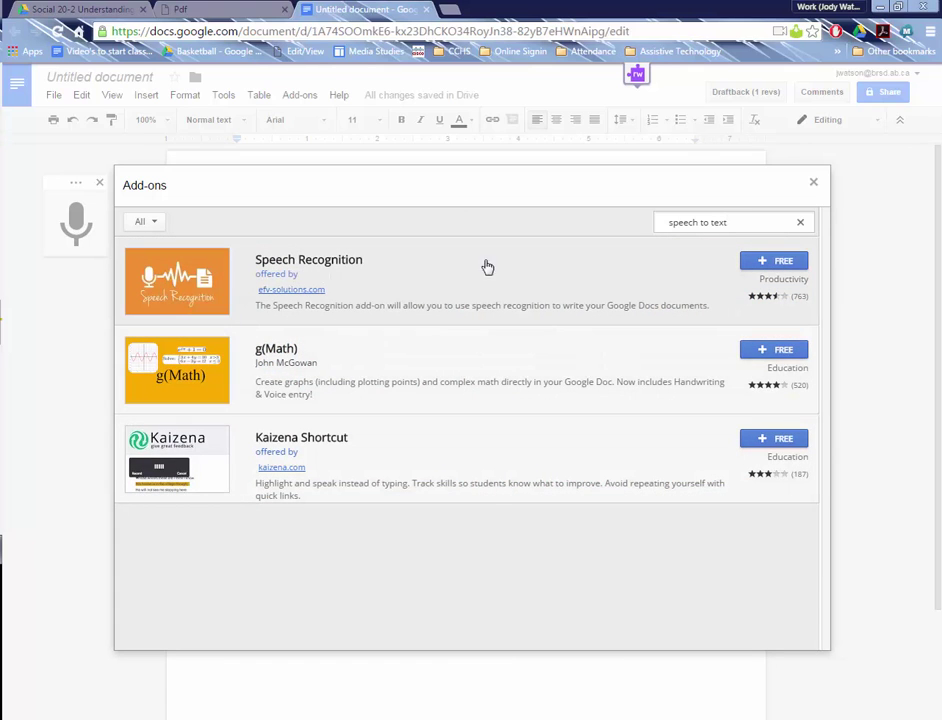
- Install the free Speech Recognition add-on, allow its access, and check it under Add-ons
left_click(775, 265)
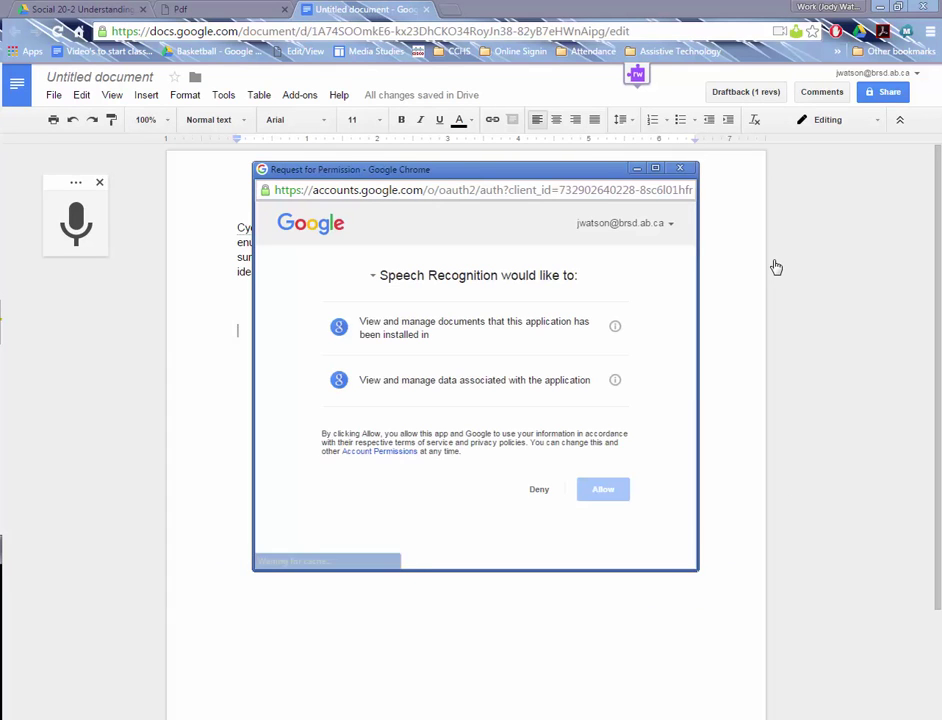
left_click(613, 500)
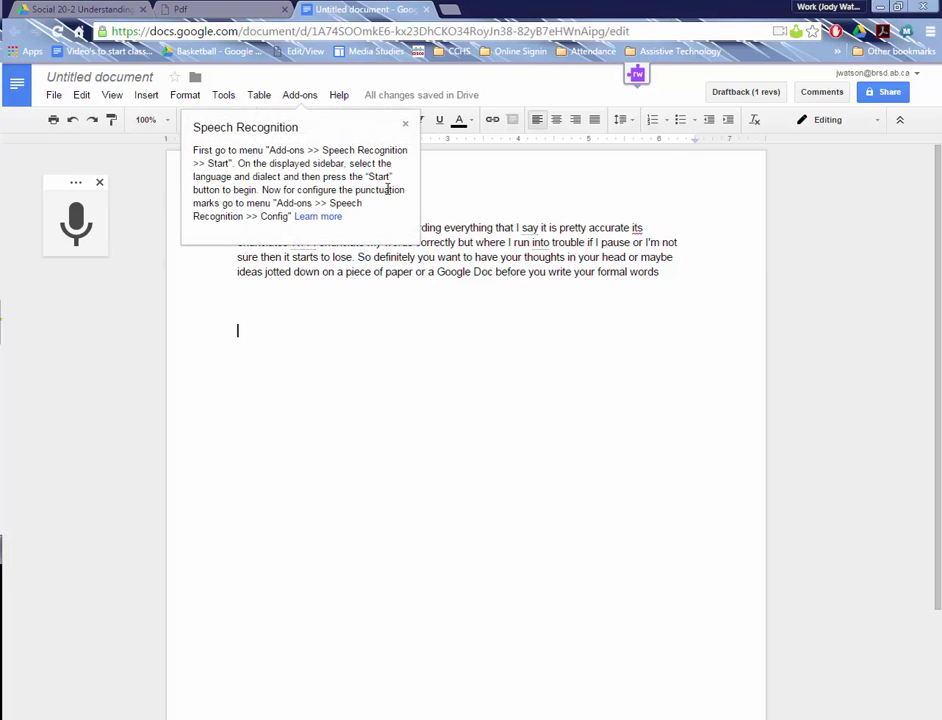
left_click(405, 124)
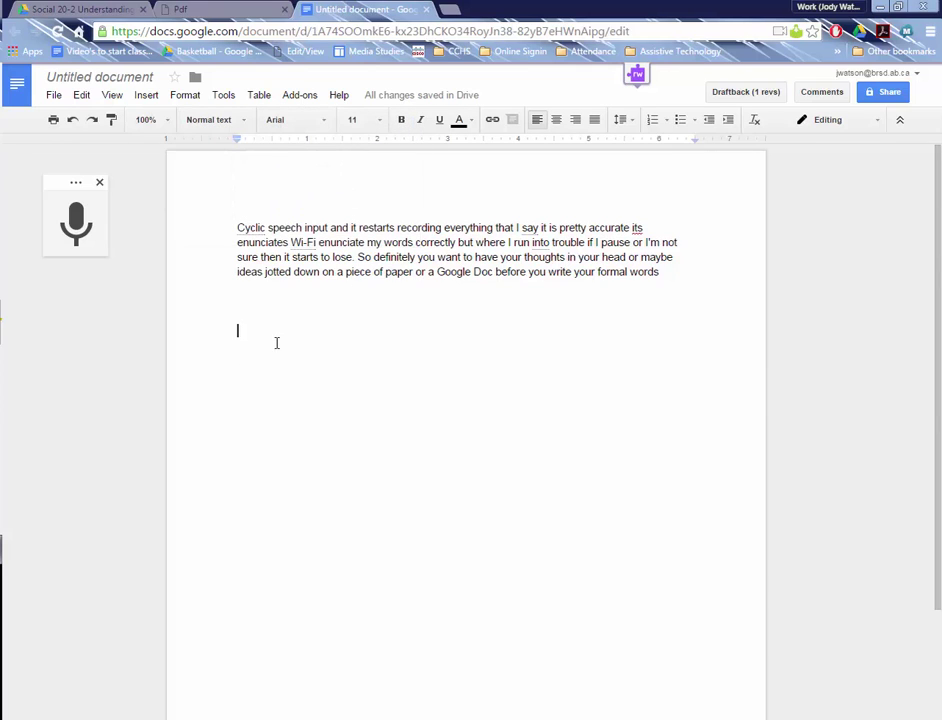
left_click(303, 97)
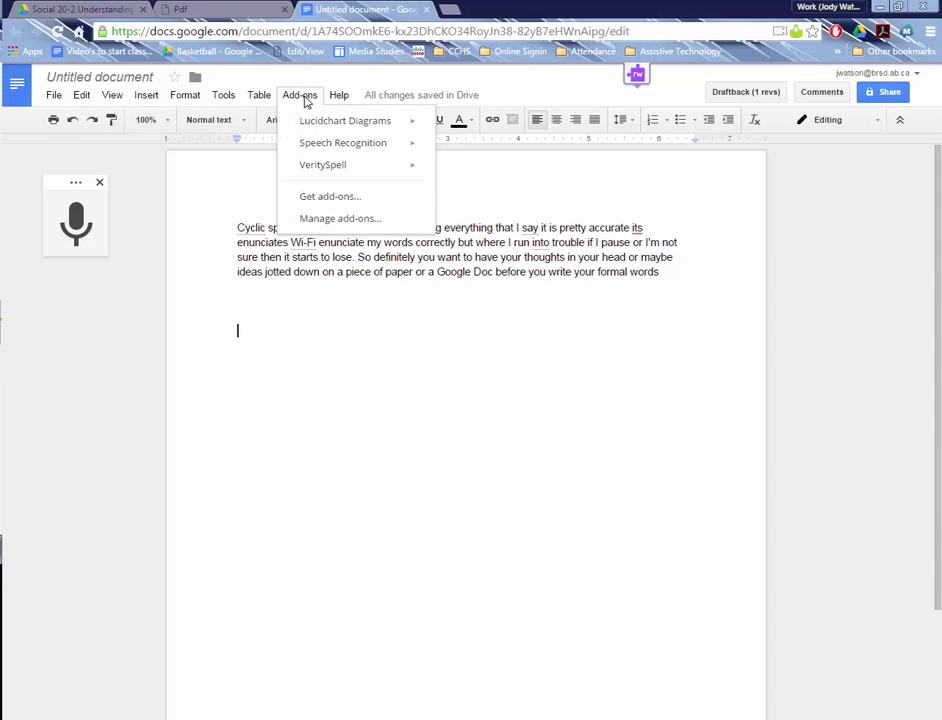
mouse_move(342, 143)
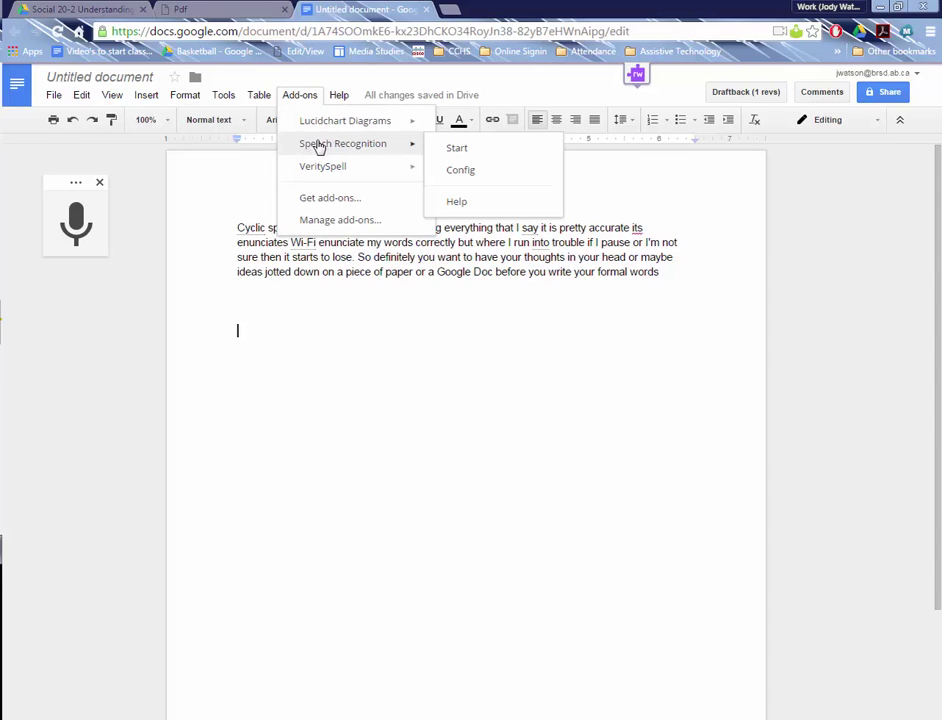
- Start Speech Recognition with microphone access and dictate the paragraph about the free add-on
left_click(462, 151)
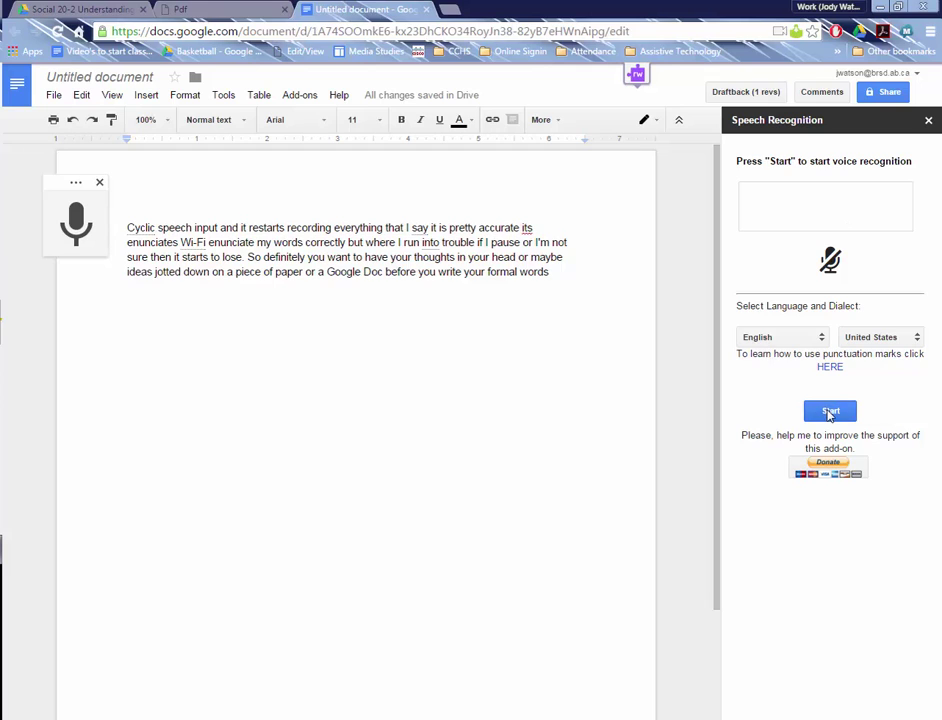
left_click(829, 413)
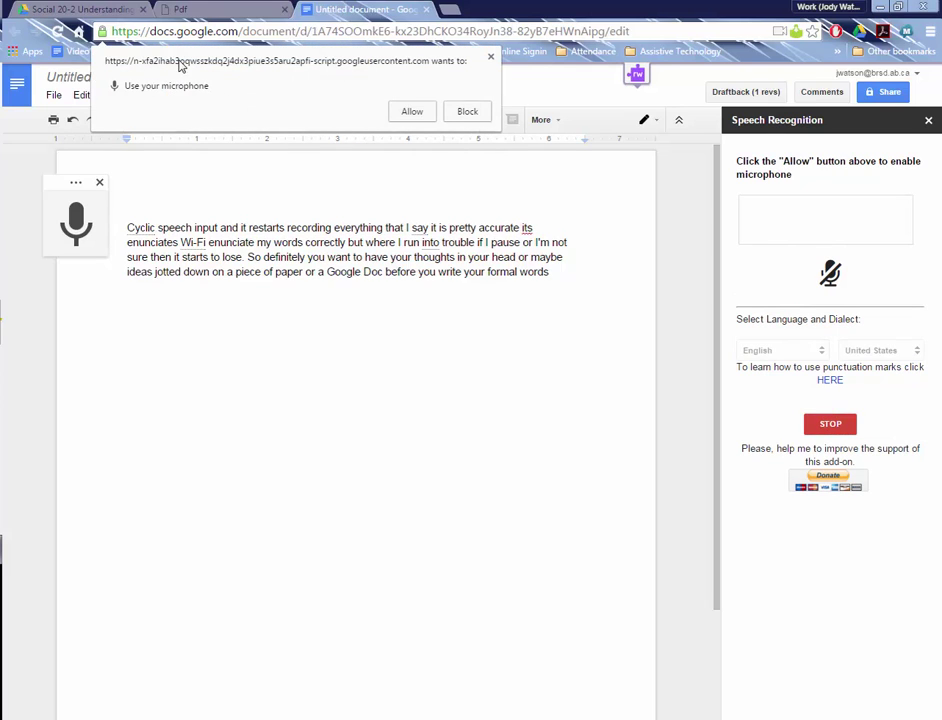
left_click(414, 113)
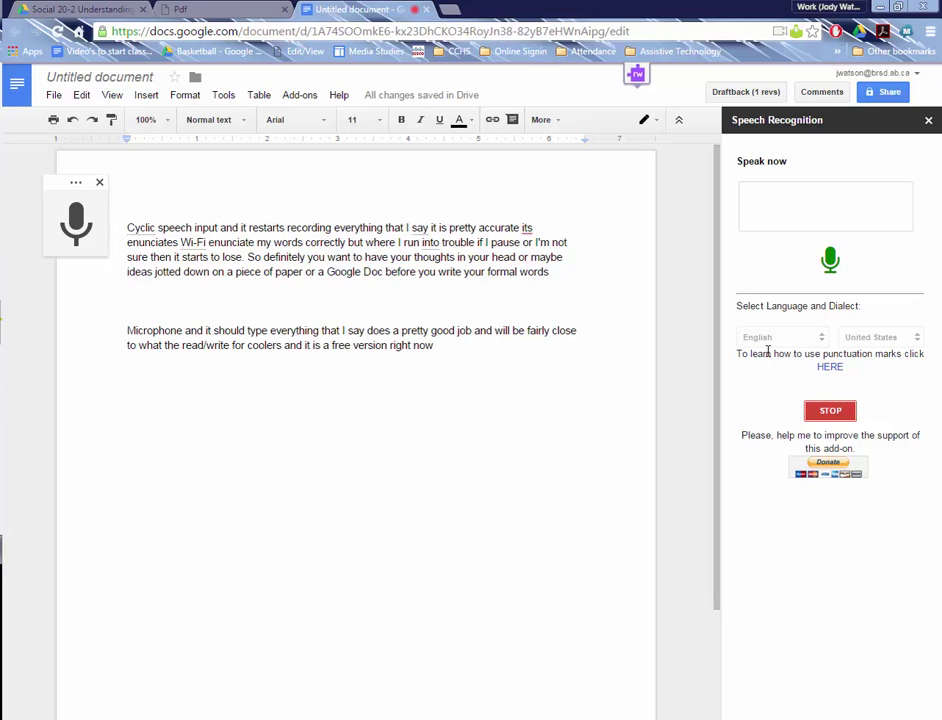
- Stop voice recognition and replace the misheard word 'coolers' with 'google is'
left_click(824, 415)
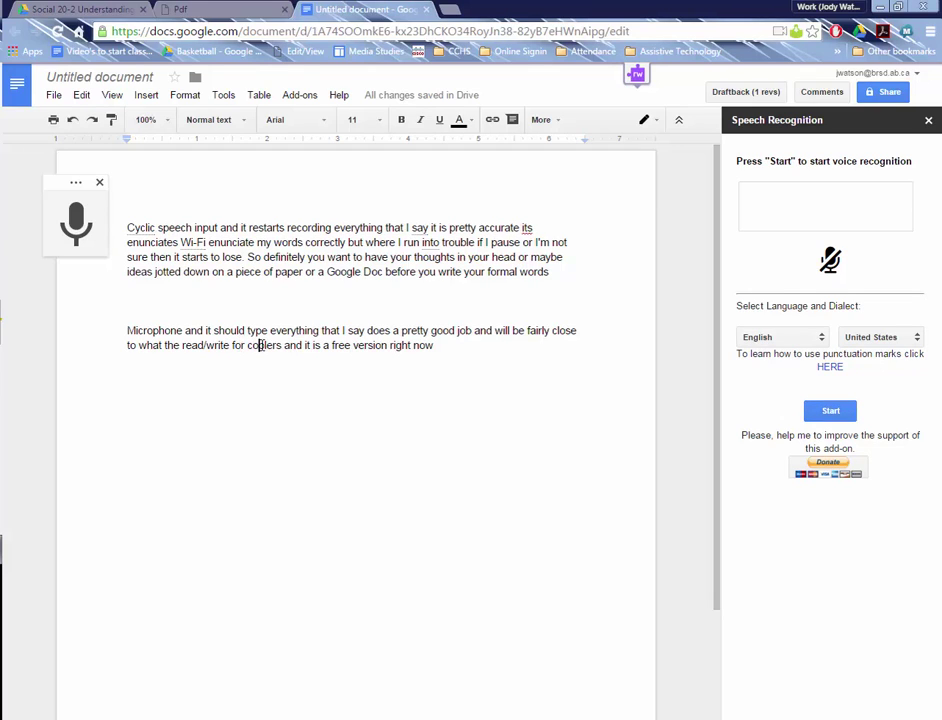
double_click(262, 345)
type("g")
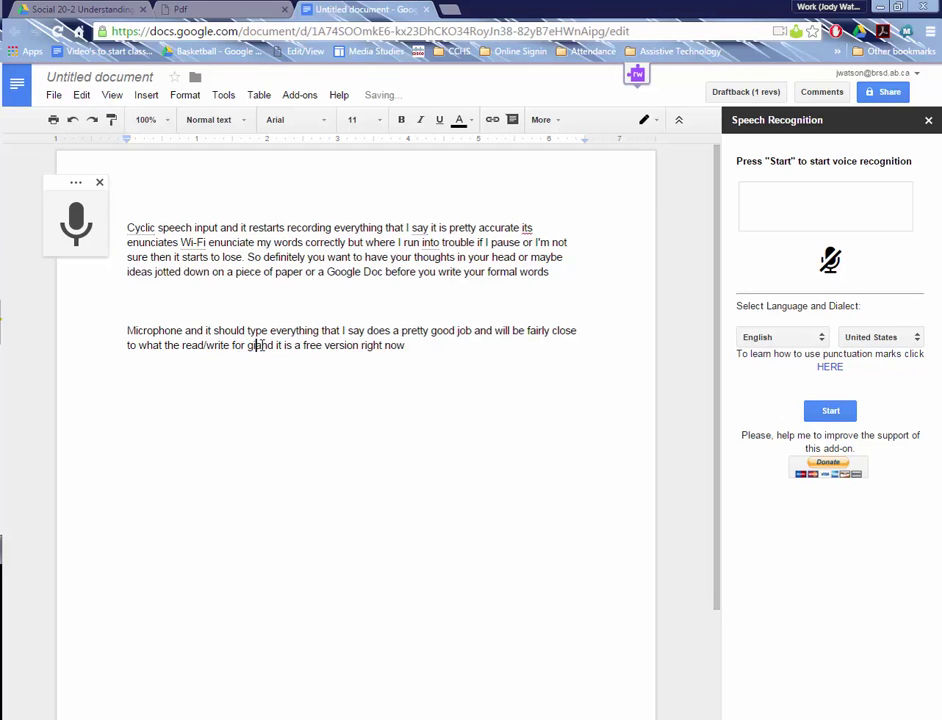
type("oogle ")
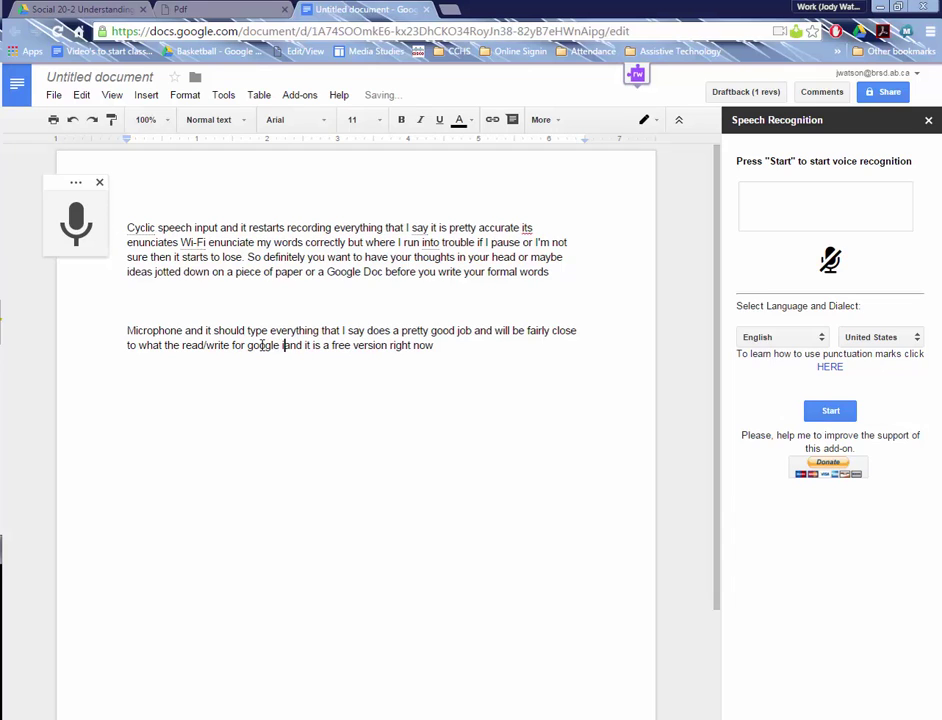
type("is")
key("shift+Right")
key("shift+Right")
key("shift+Right")
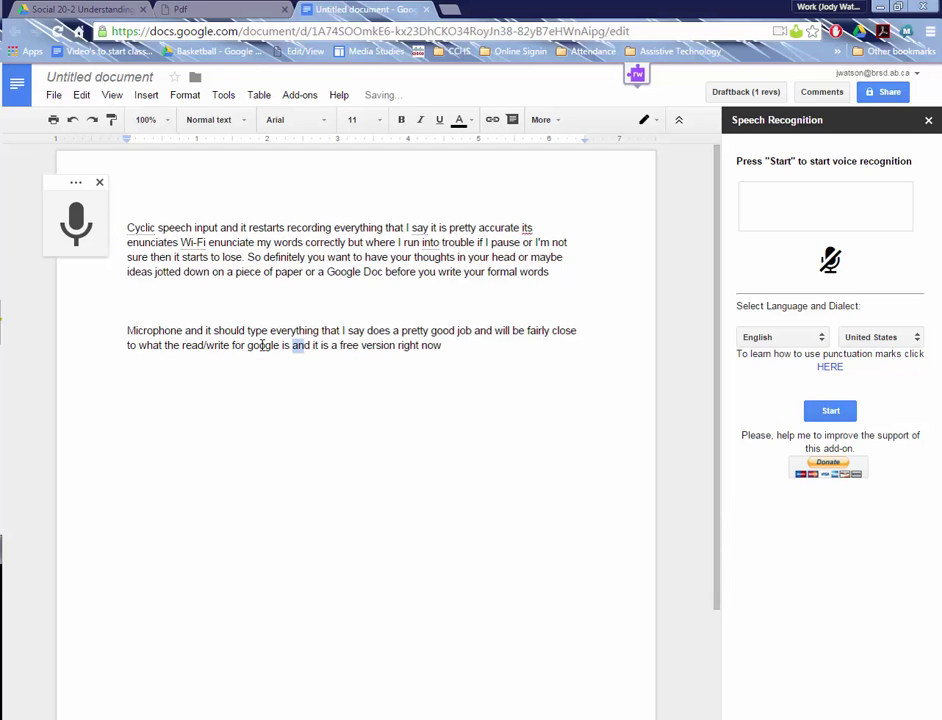
key("shift+Right")
key("shift+Right")
key("shift+Right")
key("Right")
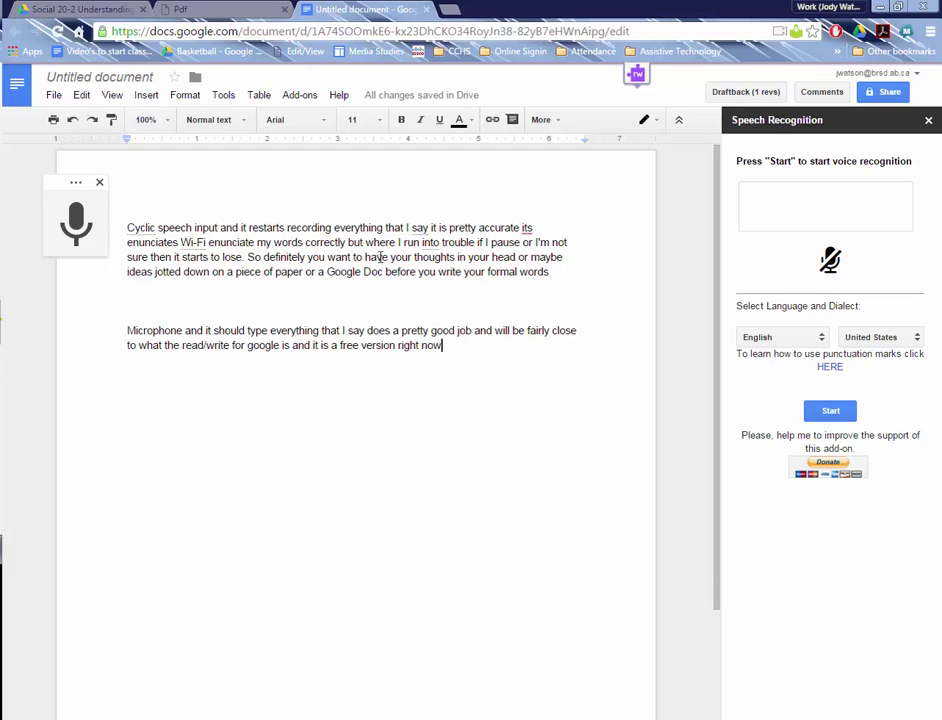
- Select part of the first paragraph, then show and hide the Read&Write toolbar
left_click(540, 270)
left_click_drag(536, 270, 240, 227)
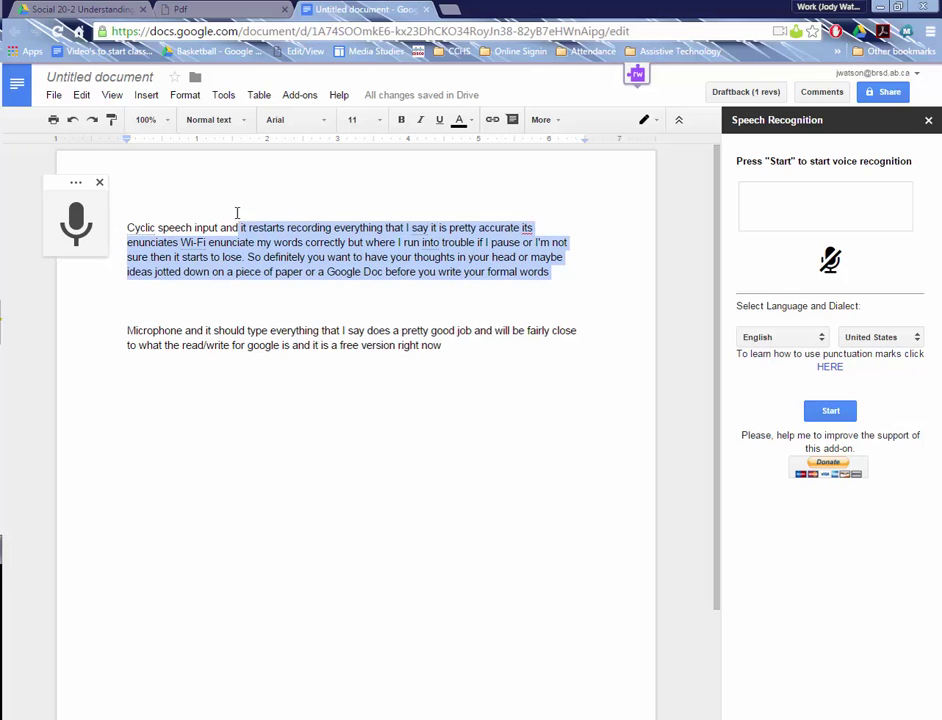
left_click(638, 77)
left_click(462, 357)
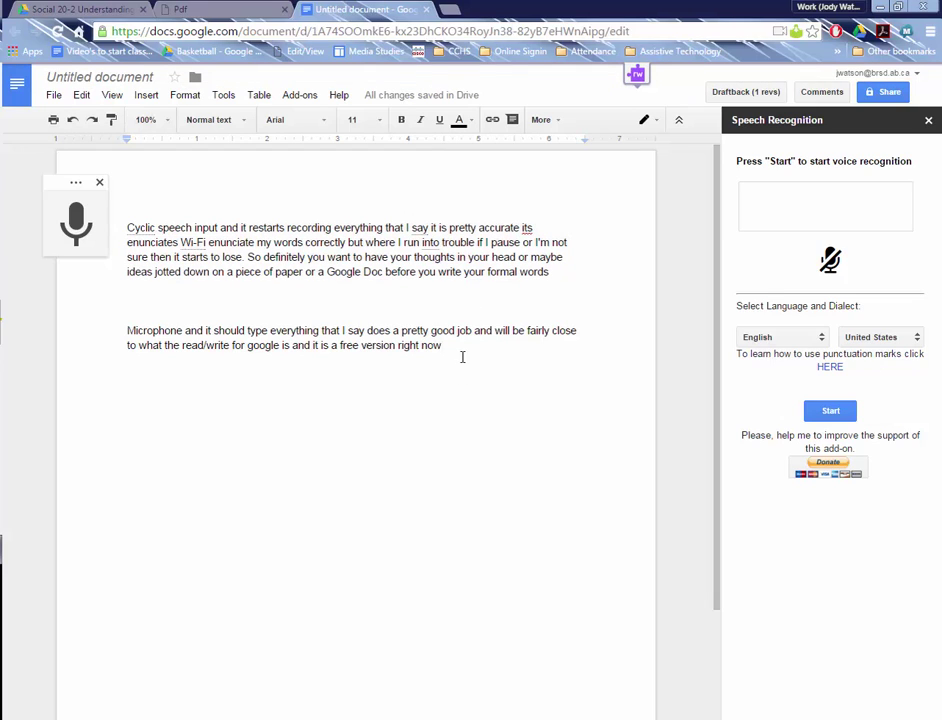